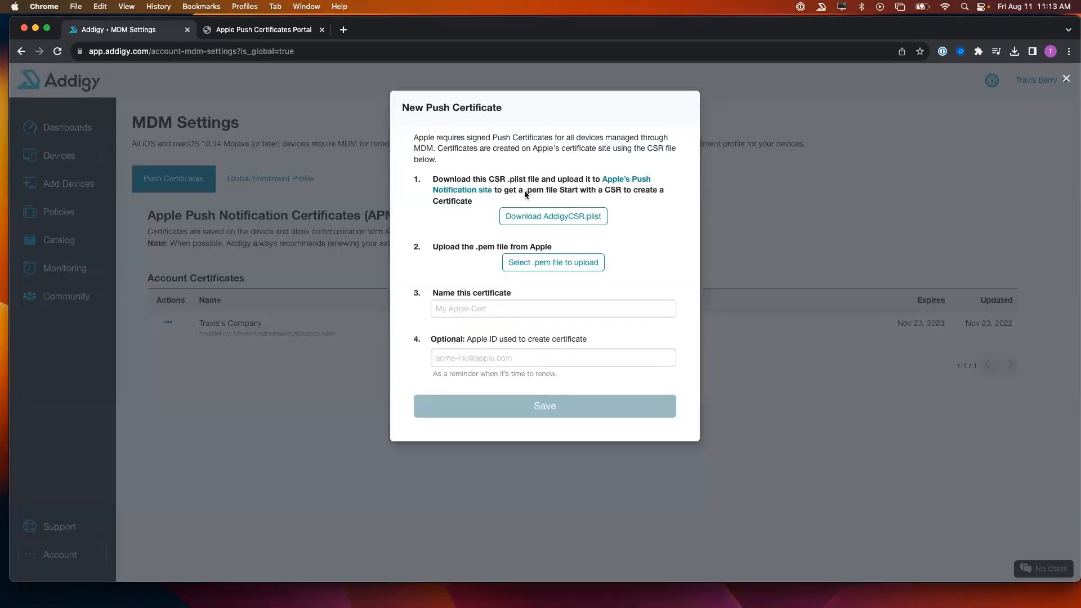
# - Download the AddigyCSR.plist signing request and switch to the Apple Push Certificates Portal
pyautogui.click(513, 220)
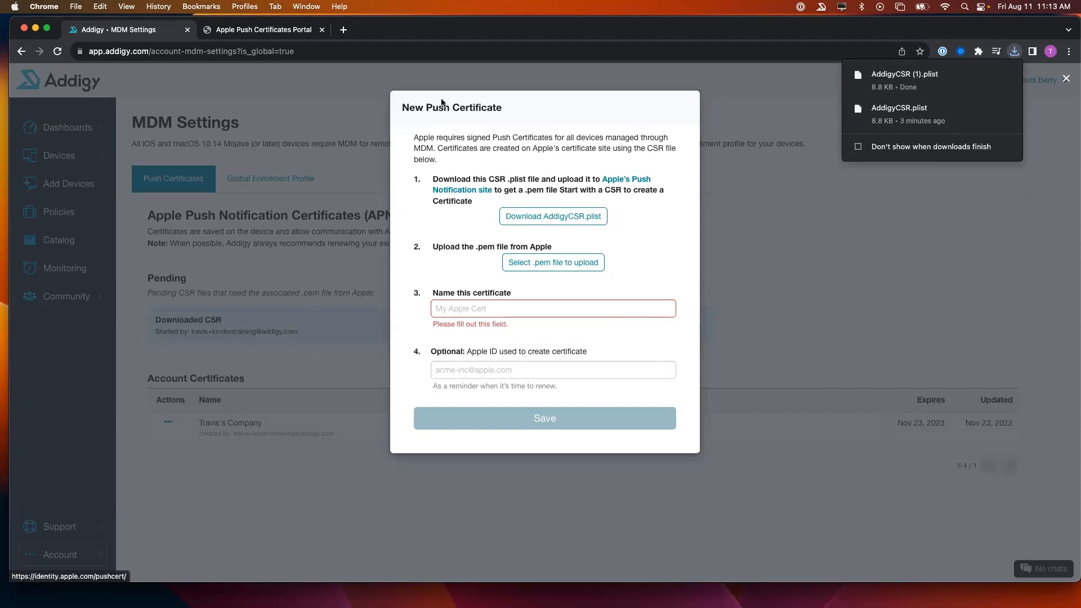
pyautogui.click(284, 32)
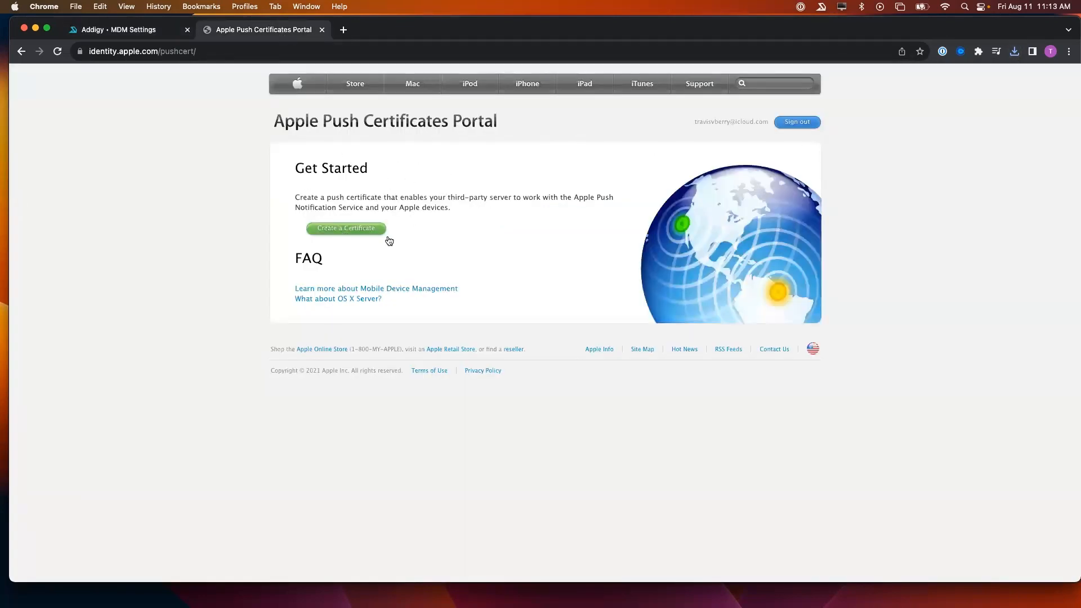
# - Create an MDM push certificate by uploading AddigyCSR (1).plist, then download the resulting .pem
pyautogui.click(361, 229)
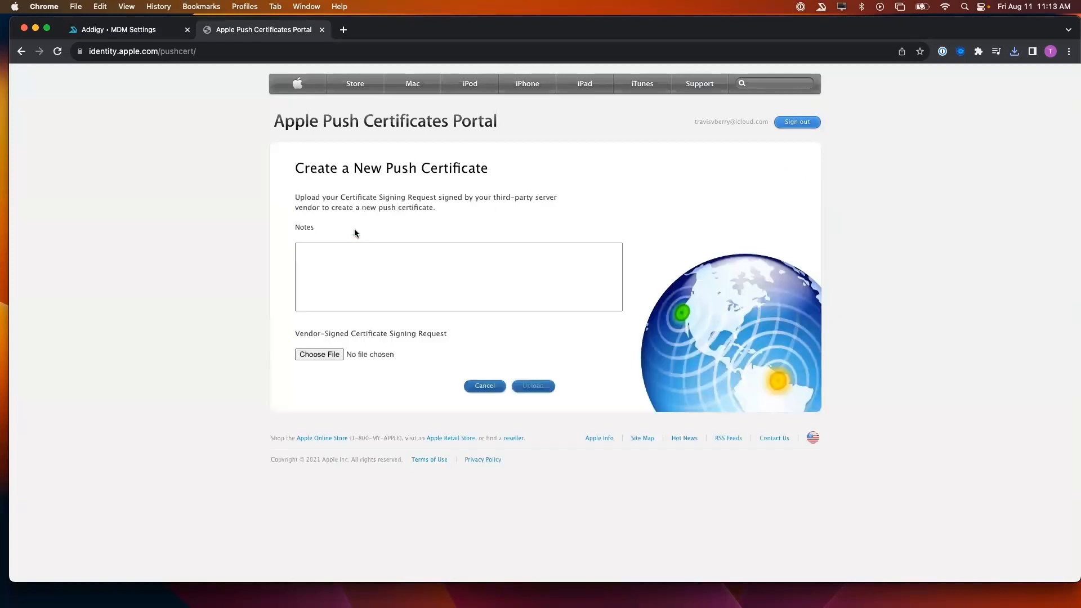
pyautogui.click(316, 356)
pyautogui.click(435, 234)
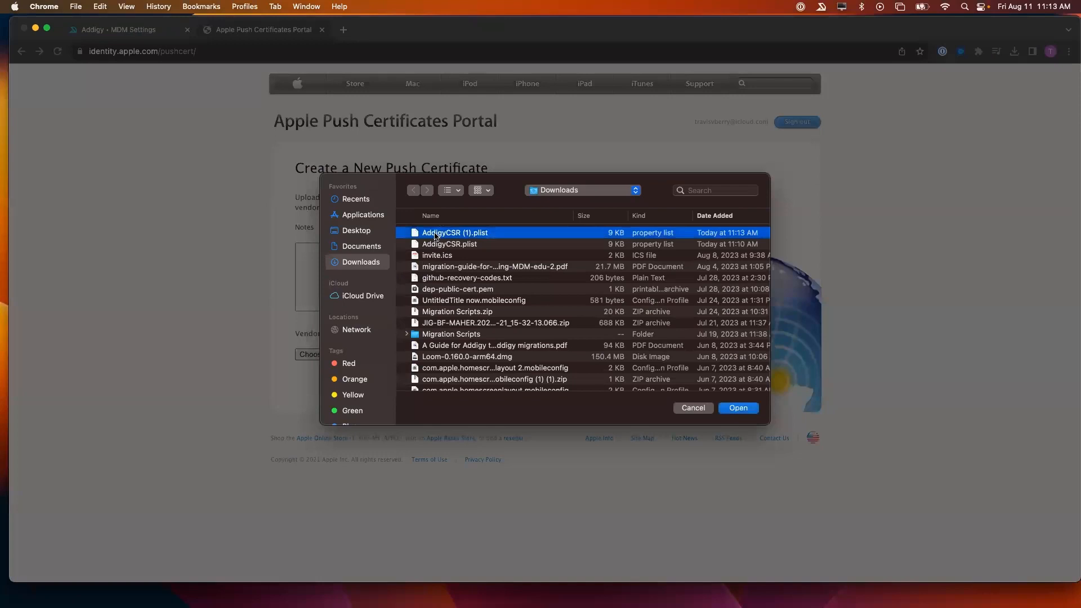
pyautogui.click(738, 408)
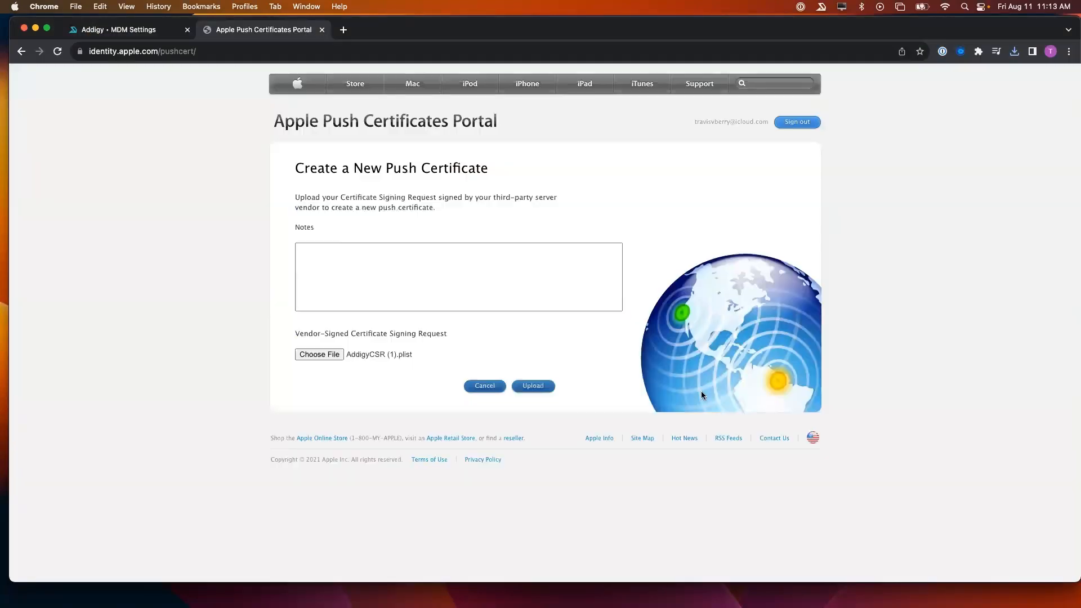
pyautogui.click(539, 387)
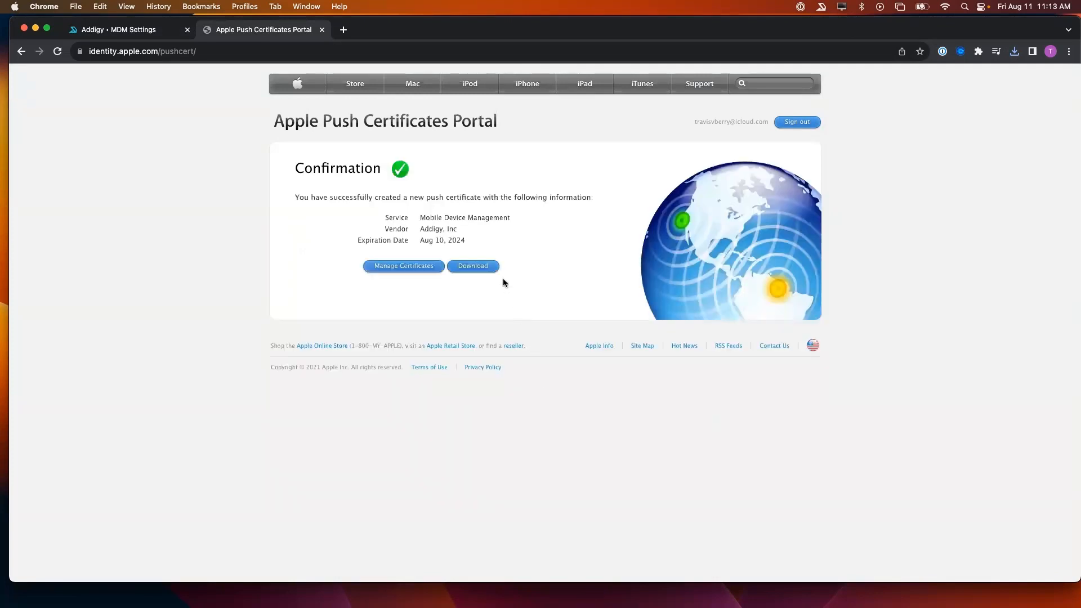
pyautogui.click(474, 268)
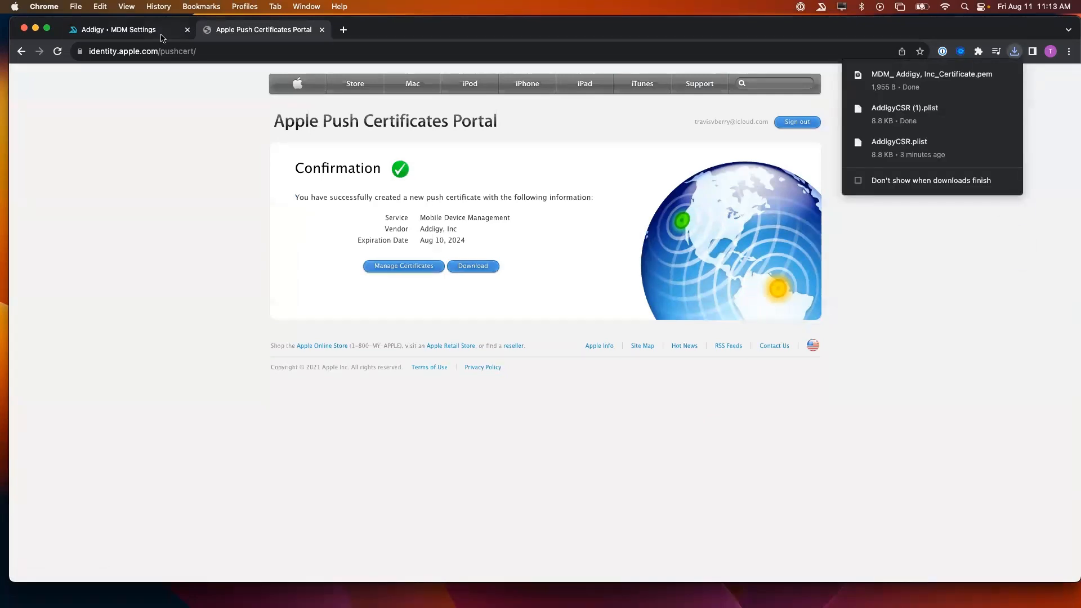
# - Back in Addigy, upload MDM_ Addigy, Inc_Certificate.pem to the New Push Certificate form
pyautogui.click(153, 35)
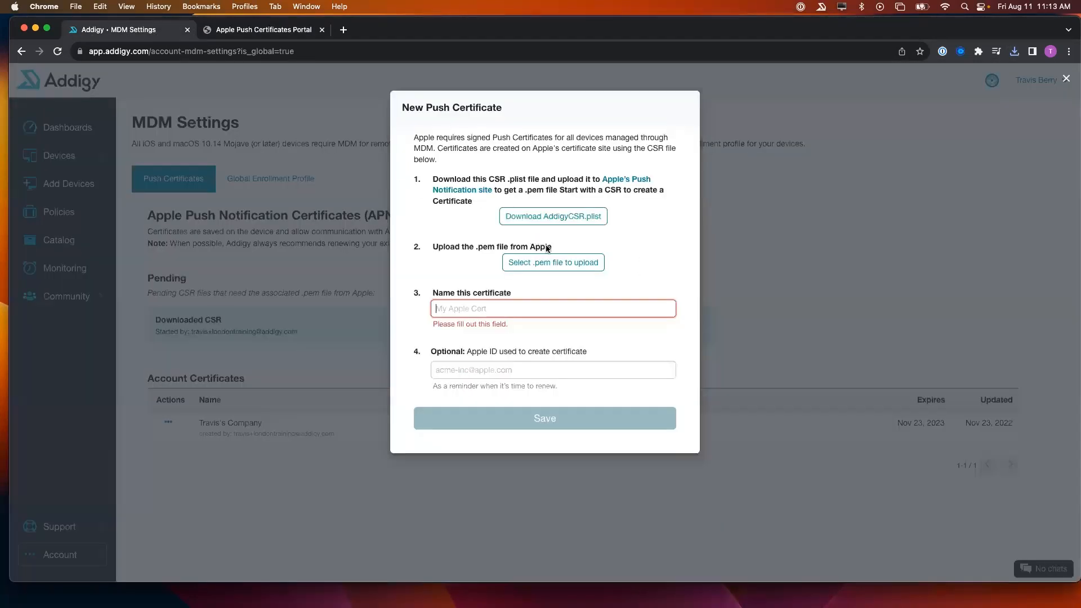
pyautogui.click(550, 269)
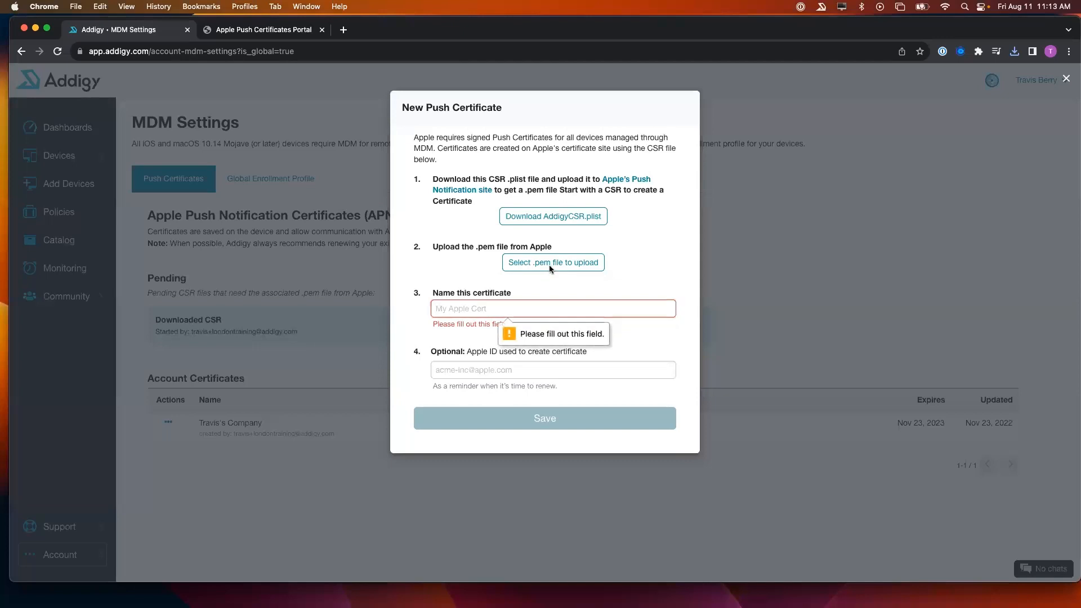
pyautogui.click(550, 269)
pyautogui.click(492, 234)
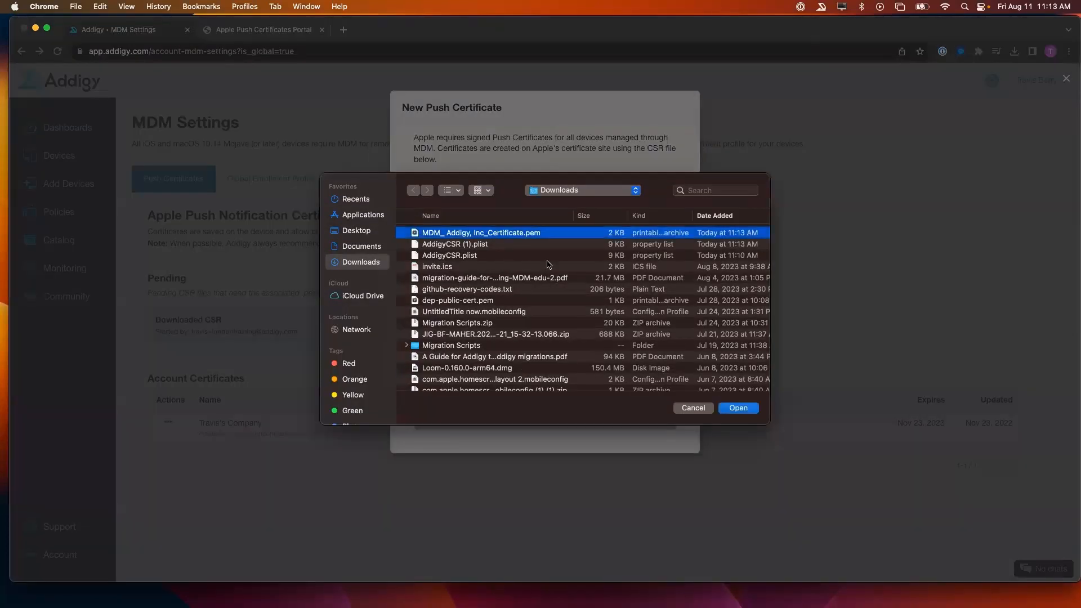
pyautogui.click(737, 408)
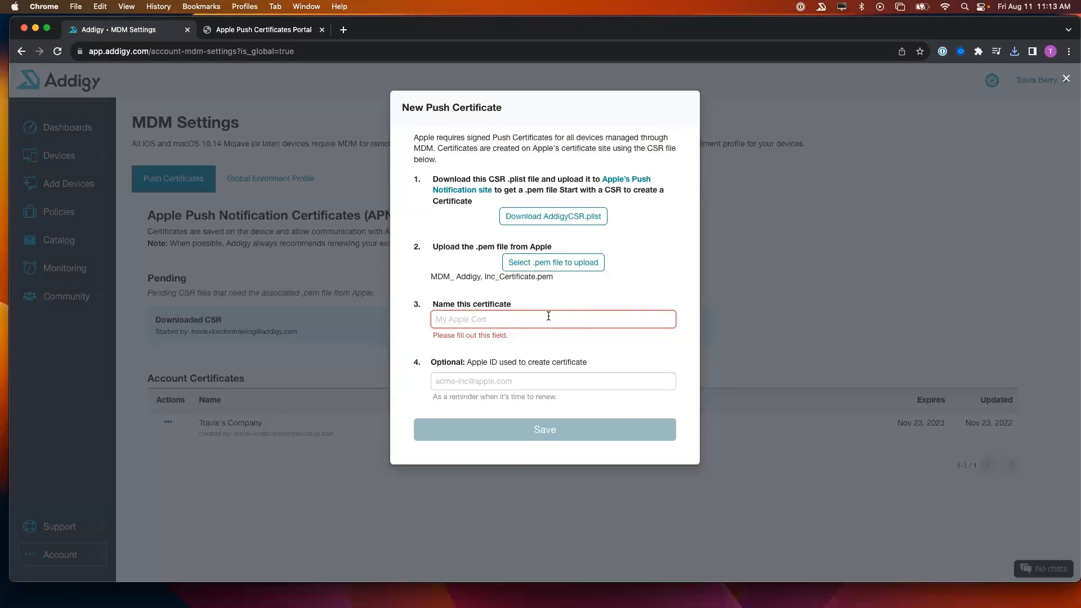
# - Name the certificate 'Youtube Push Certs' and enter the Apple ID account's e-mail
pyautogui.click(549, 318)
pyautogui.write('YOutube Push Certs')
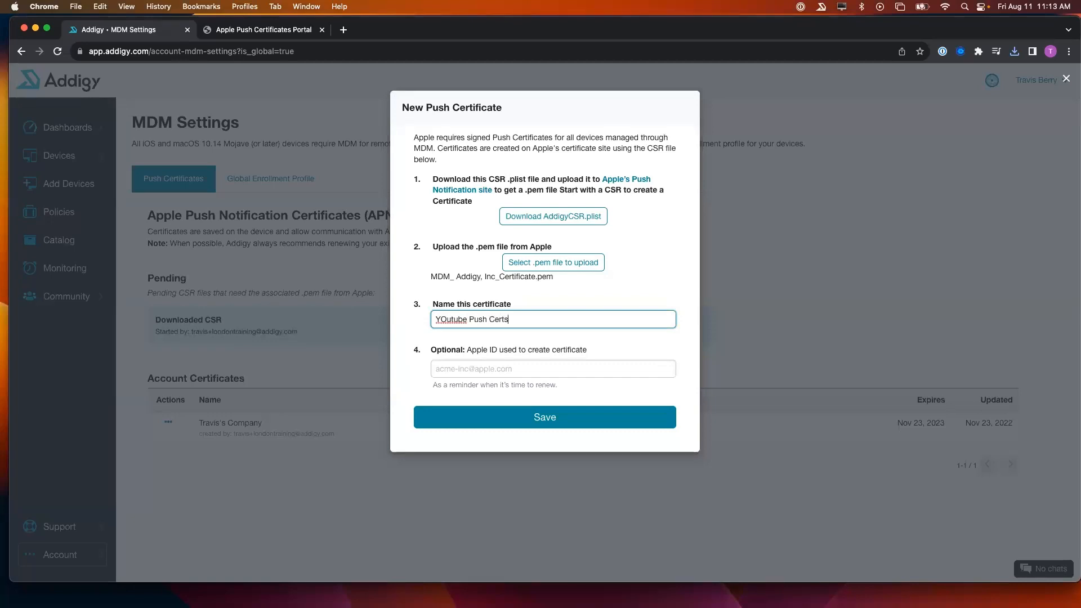
pyautogui.click(441, 319)
pyautogui.press('BackSpace')
pyautogui.write('o')
pyautogui.click(474, 370)
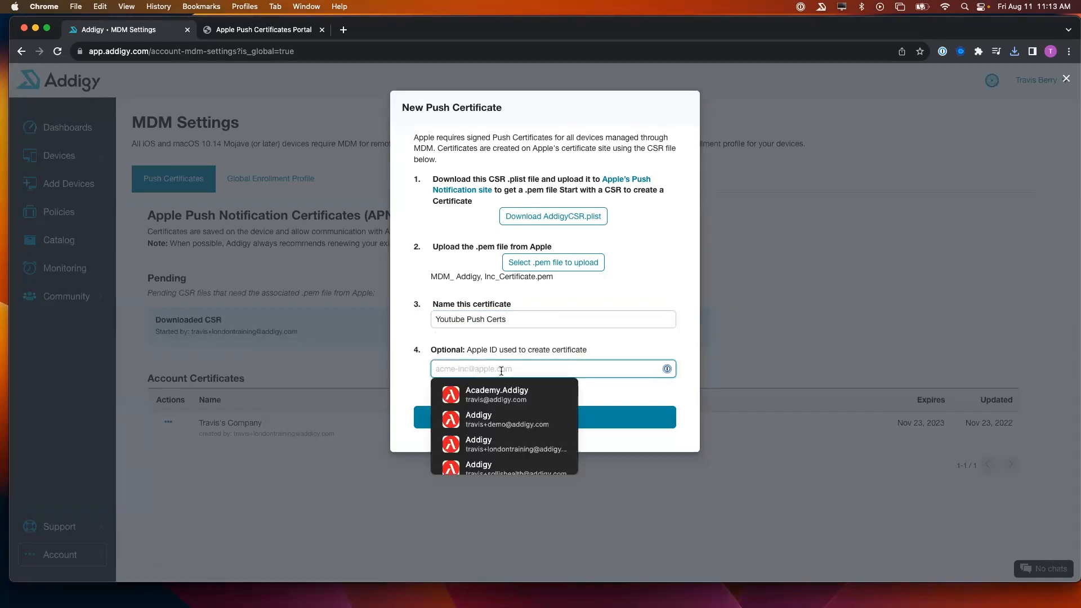
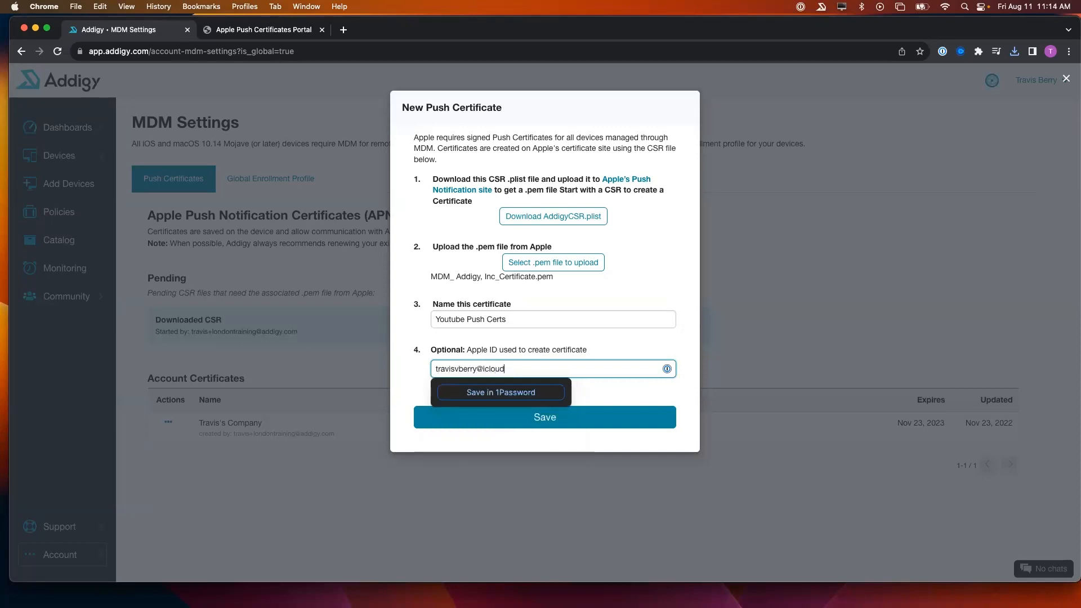
# - Save the Youtube Push Certs certificate and go to the Policies page
pyautogui.click(614, 423)
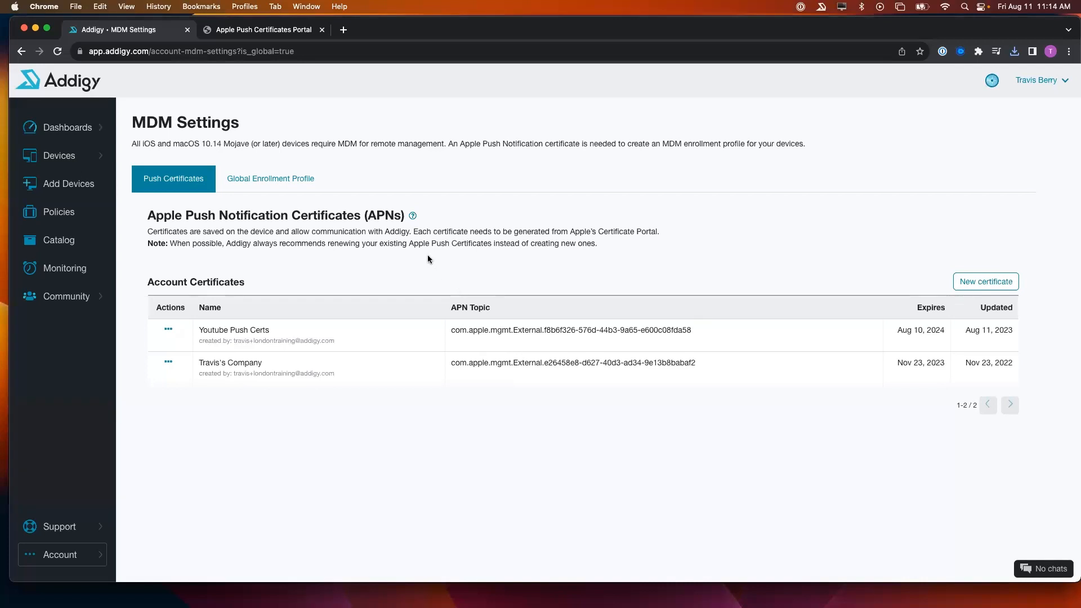
pyautogui.click(96, 221)
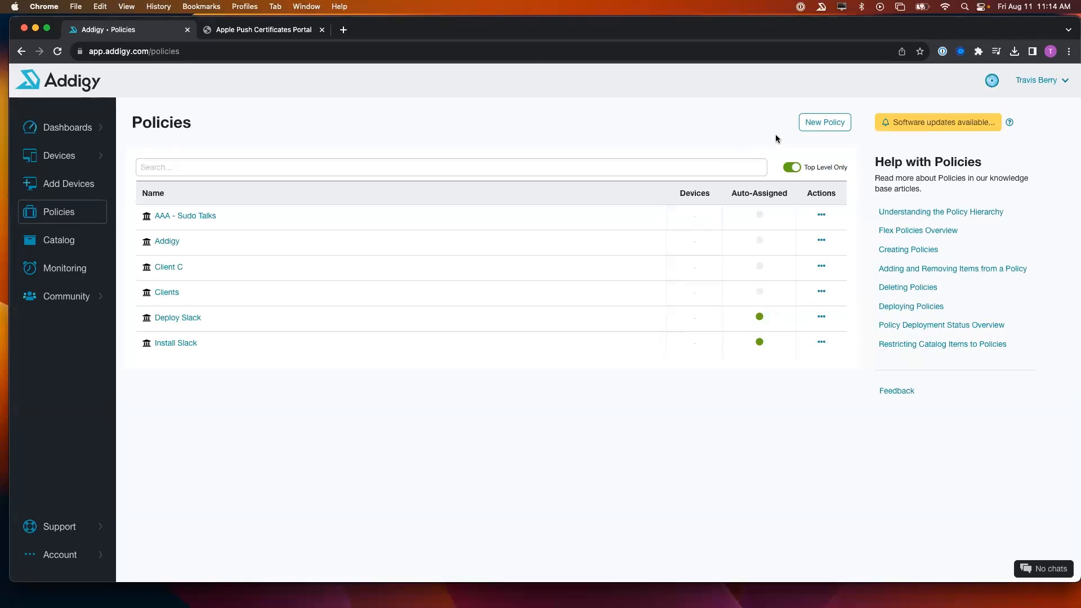
# - Create a new policy named 'Youtube Push Certs' with no parent policy
pyautogui.click(810, 131)
pyautogui.click(481, 147)
pyautogui.write('Yo')
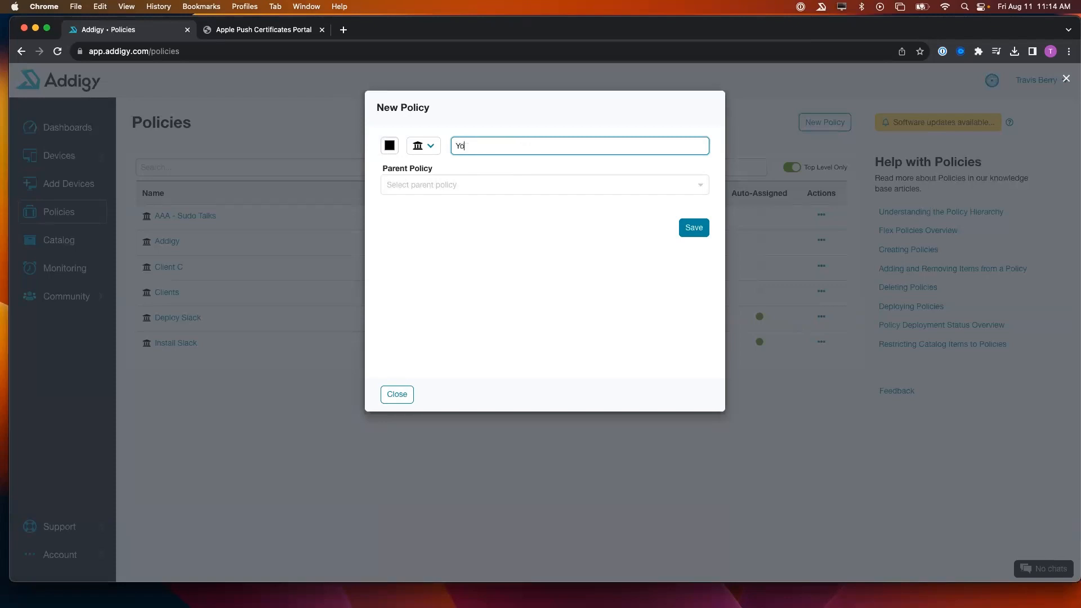
pyautogui.write('utube Push Certs')
pyautogui.click(437, 193)
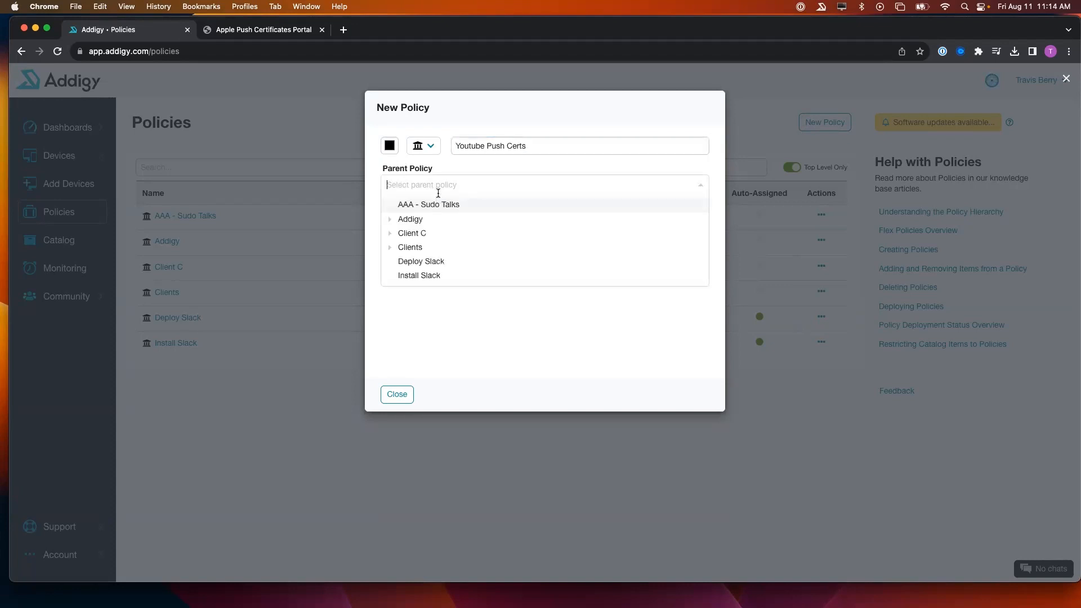
pyautogui.click(391, 249)
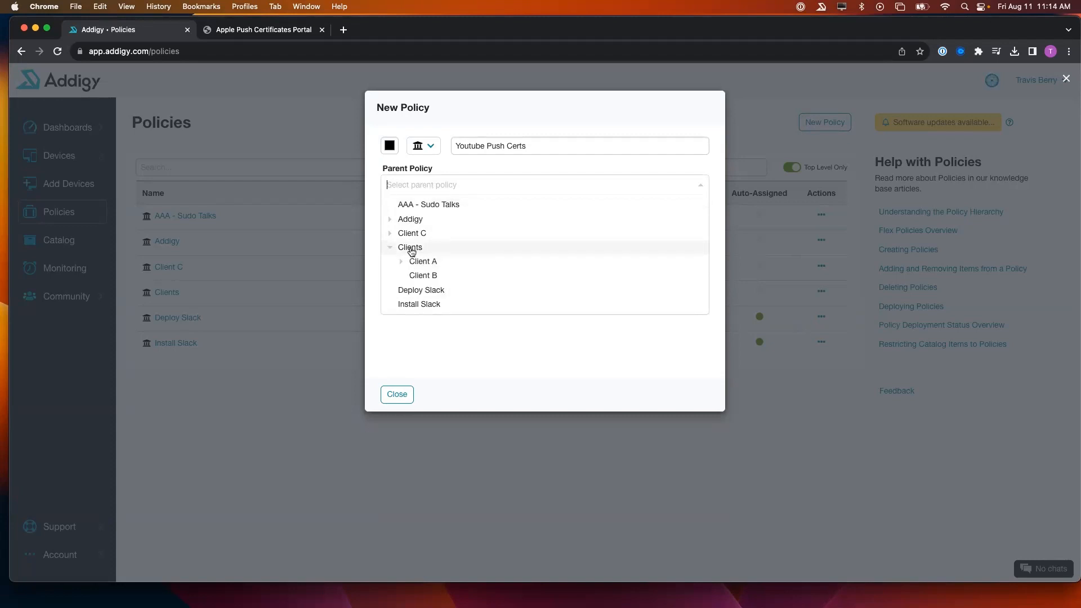
pyautogui.click(390, 249)
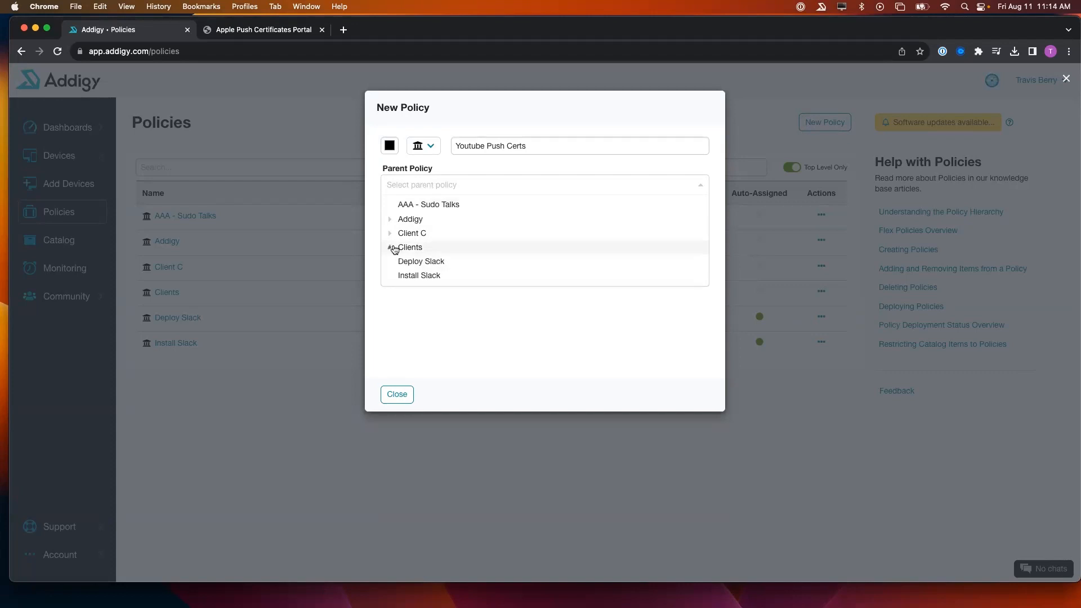
pyautogui.click(473, 167)
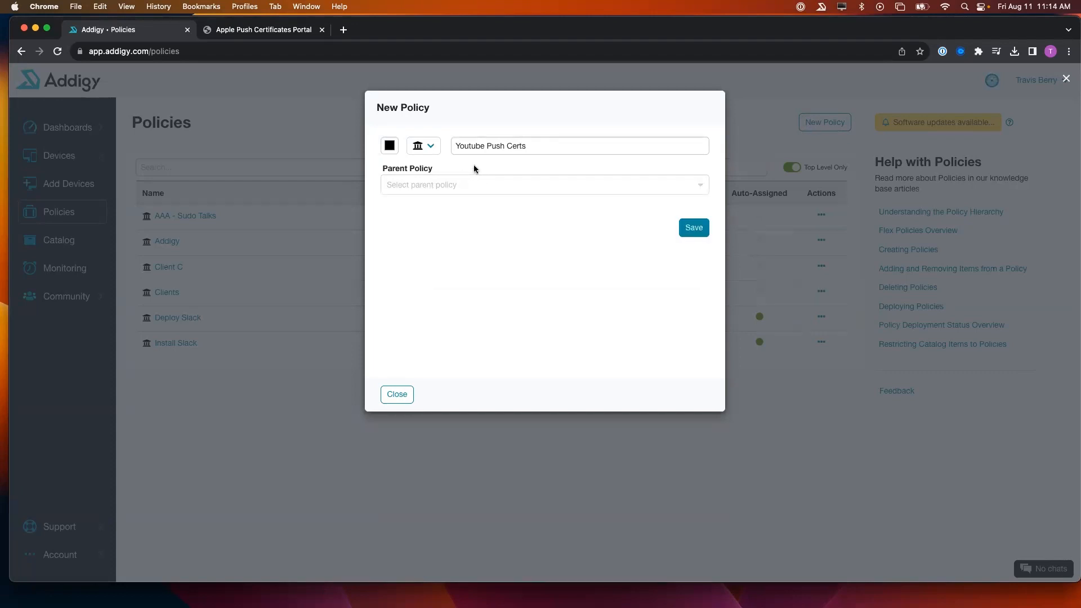
pyautogui.click(693, 229)
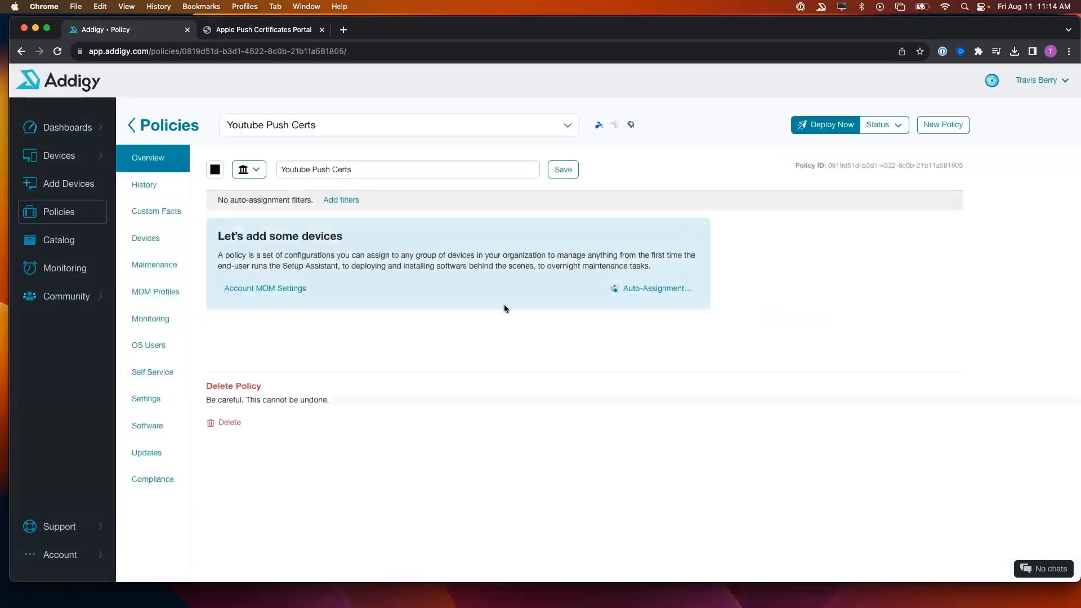
# - In policy settings, select the Youtube Push Certs certificate and display name 'Youtube Certs MDM Management Profile'
pyautogui.click(138, 400)
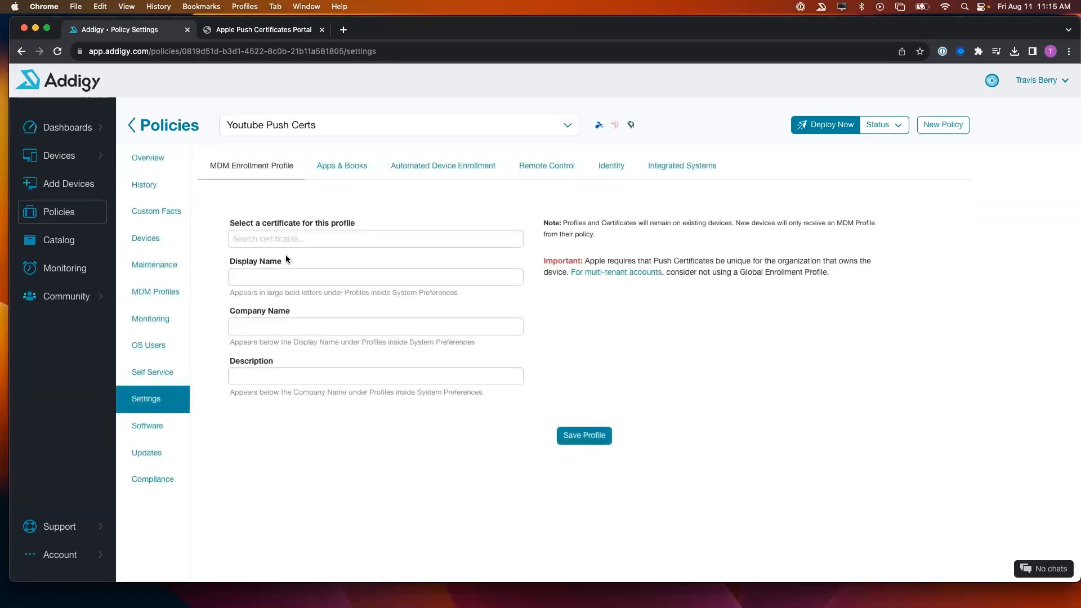
pyautogui.click(289, 240)
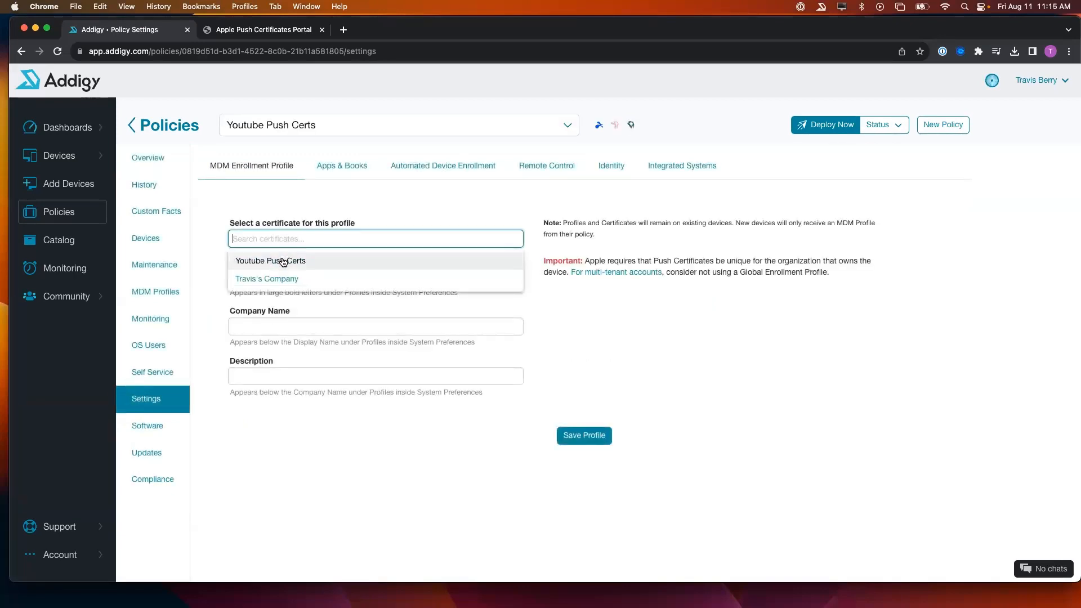
pyautogui.click(281, 261)
pyautogui.click(281, 346)
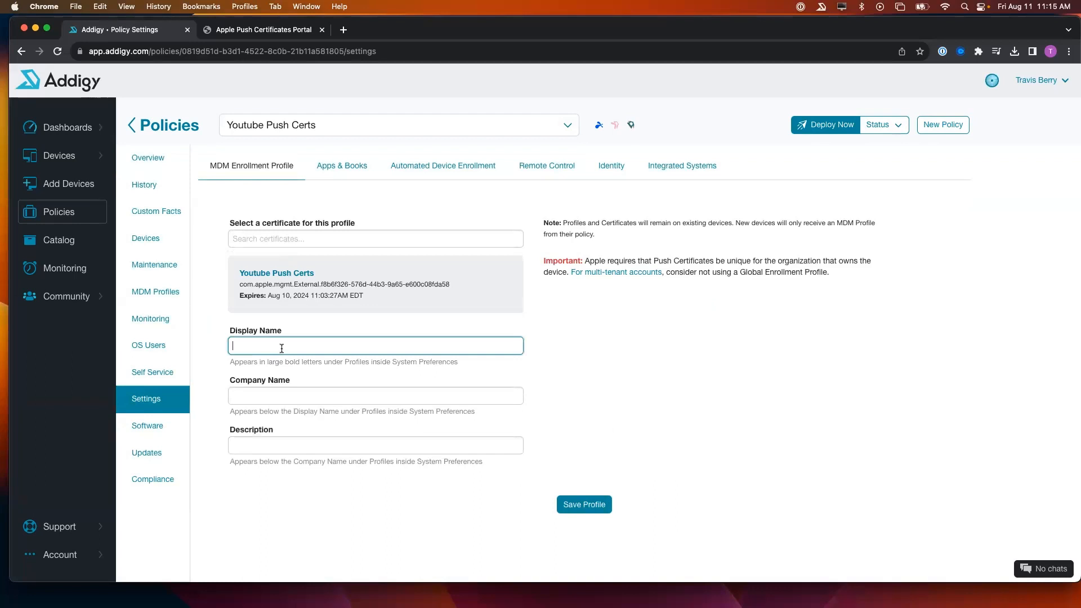
pyautogui.write('You')
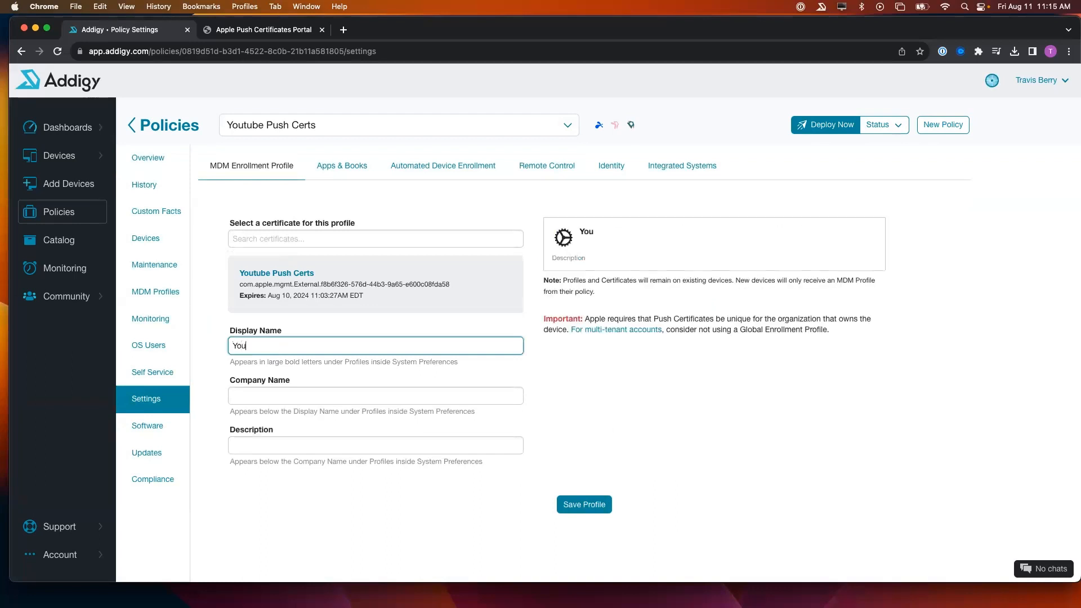
pyautogui.write('tube Certs MDM Management Profile')
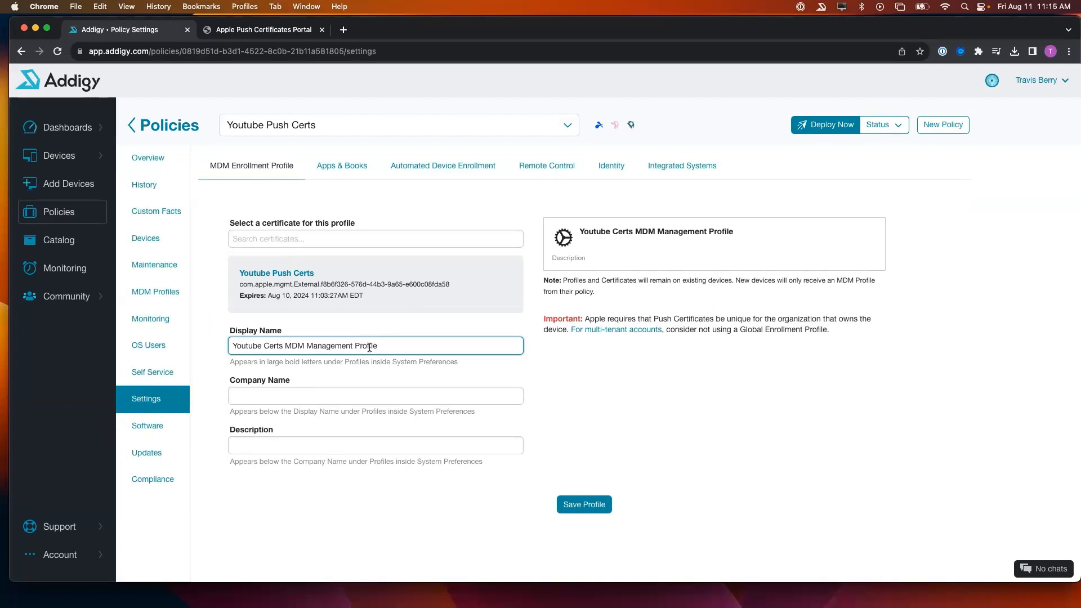
# - Set company 'Addigy', description 'This is the management profile for the device. Do NOT remove', and save
pyautogui.click(360, 394)
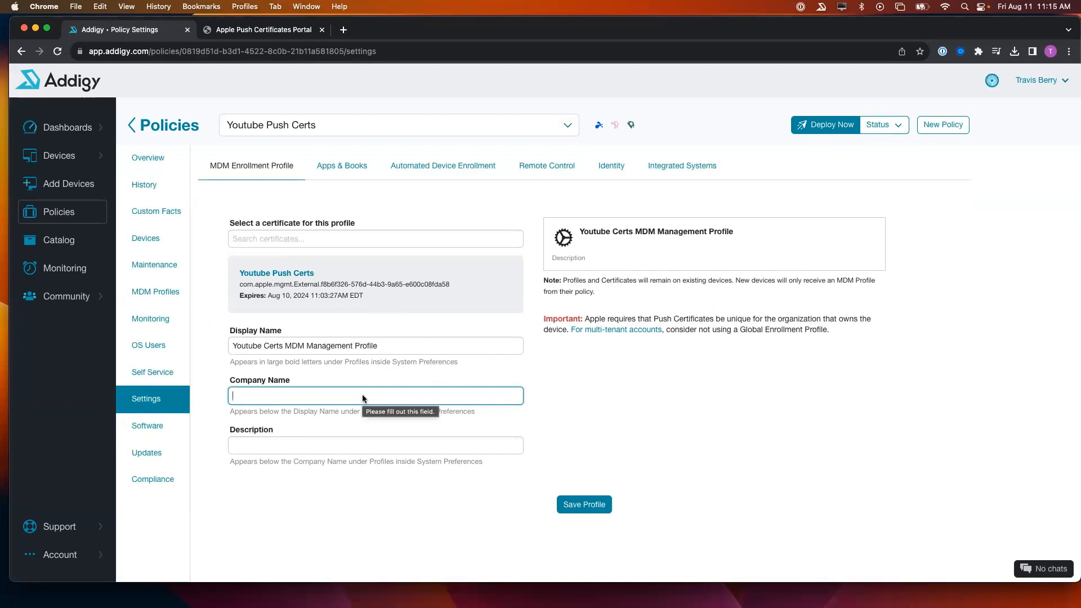
pyautogui.write('Addigy')
pyautogui.press('Tab')
pyautogui.write('This')
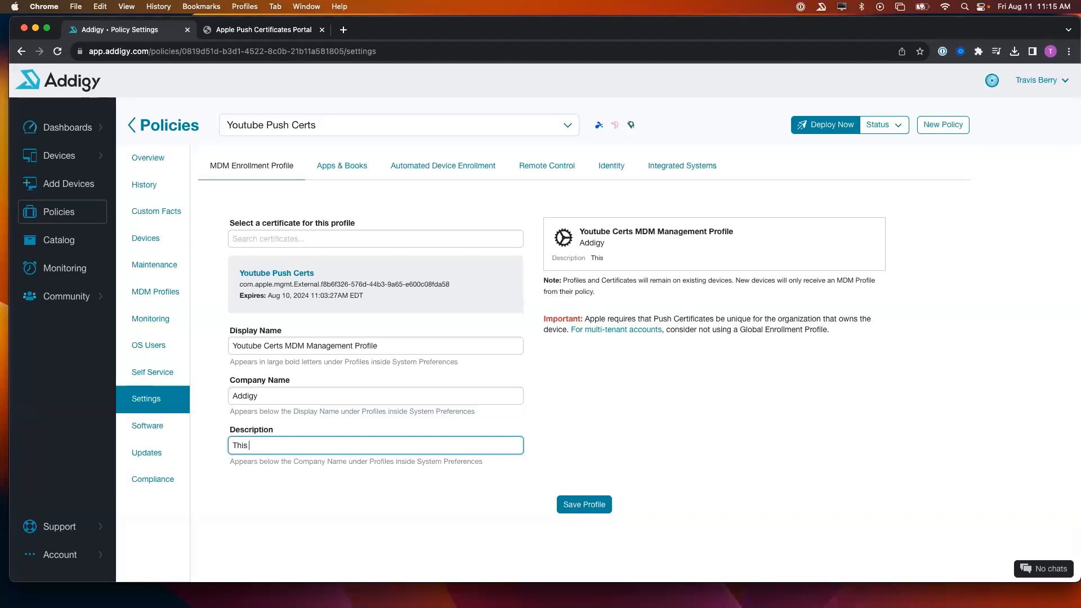
pyautogui.write('is themanagement profile for the ')
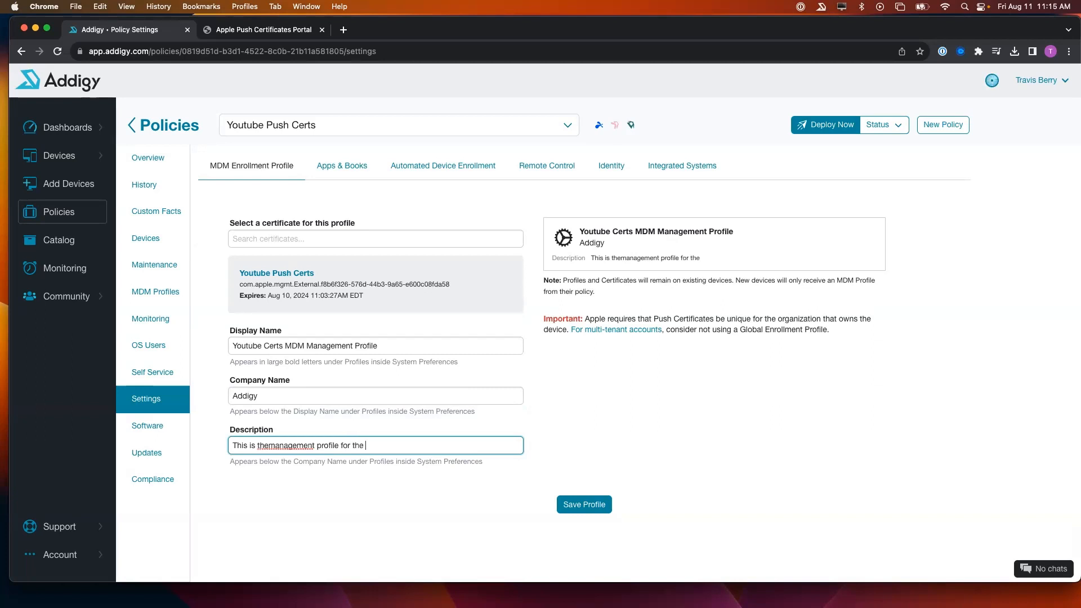
pyautogui.write('device. Do NOT remove.')
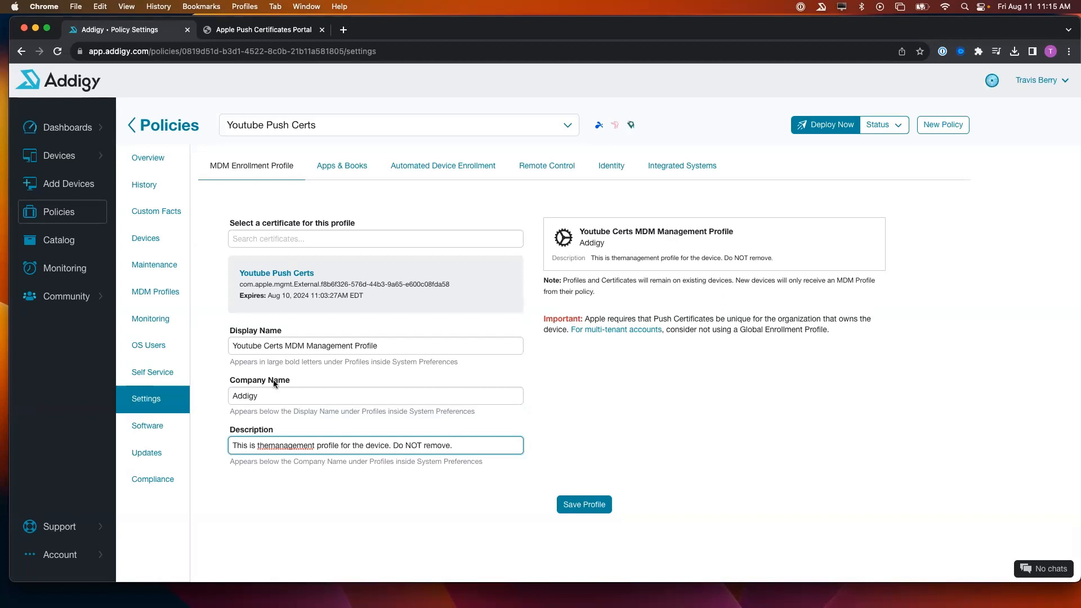
pyautogui.click(268, 447)
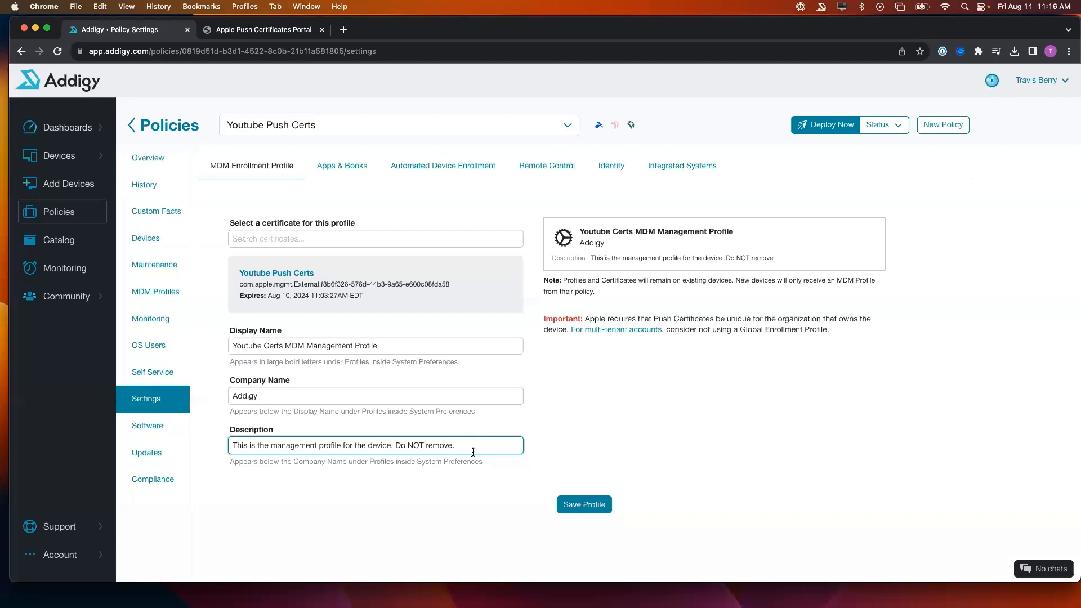
pyautogui.click(582, 506)
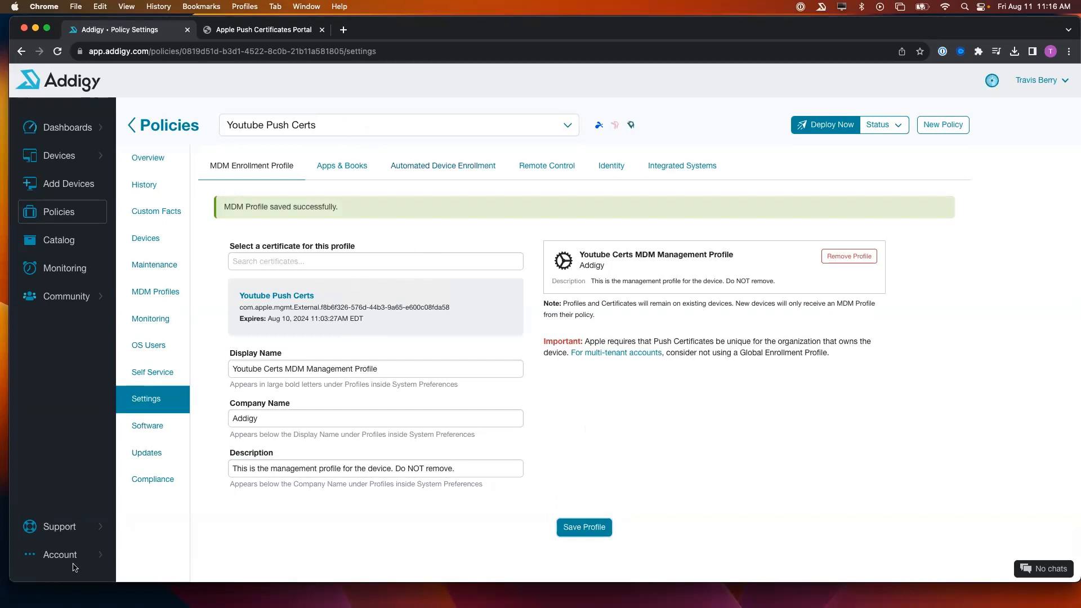
# - Open Account > MDM Settings to view the account's push certificates
pyautogui.click(98, 557)
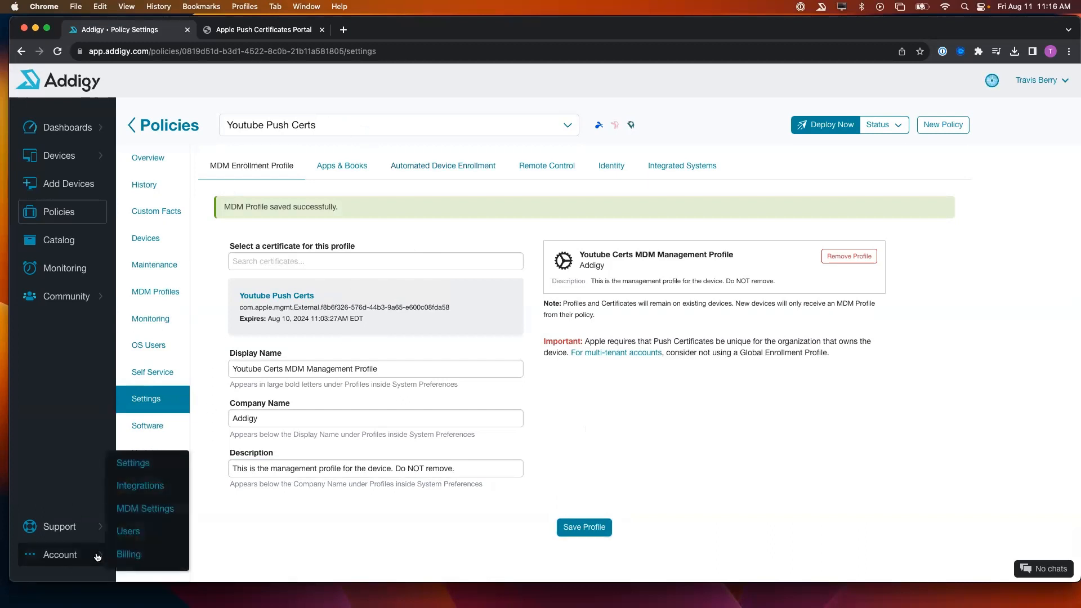
pyautogui.click(149, 509)
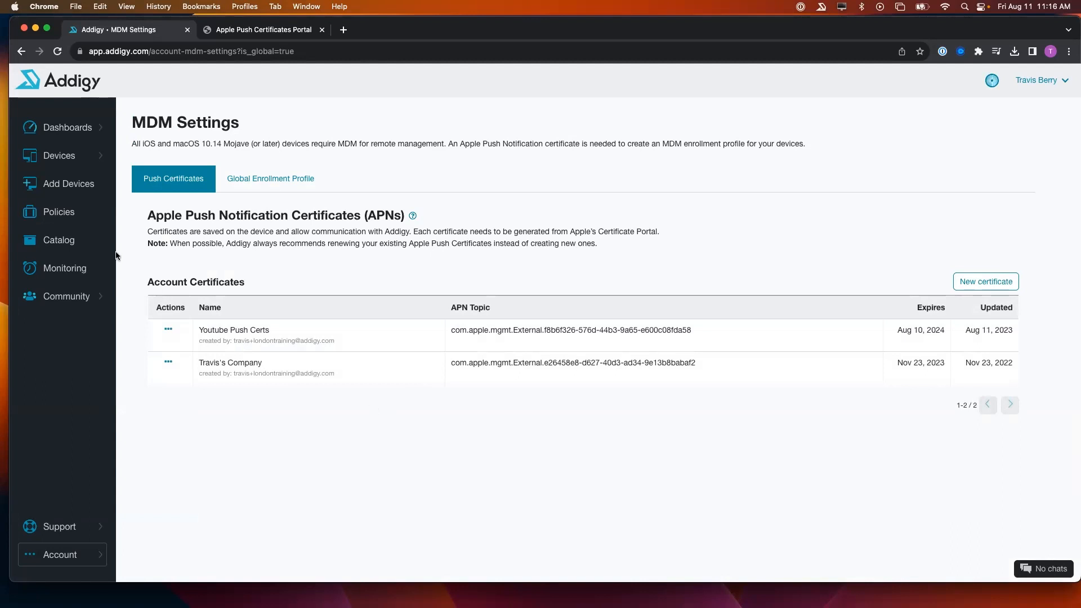
# - Check the Global Enrollment Profile's certificate options, then return to Policies showing Youtube Push Certs
pyautogui.click(107, 217)
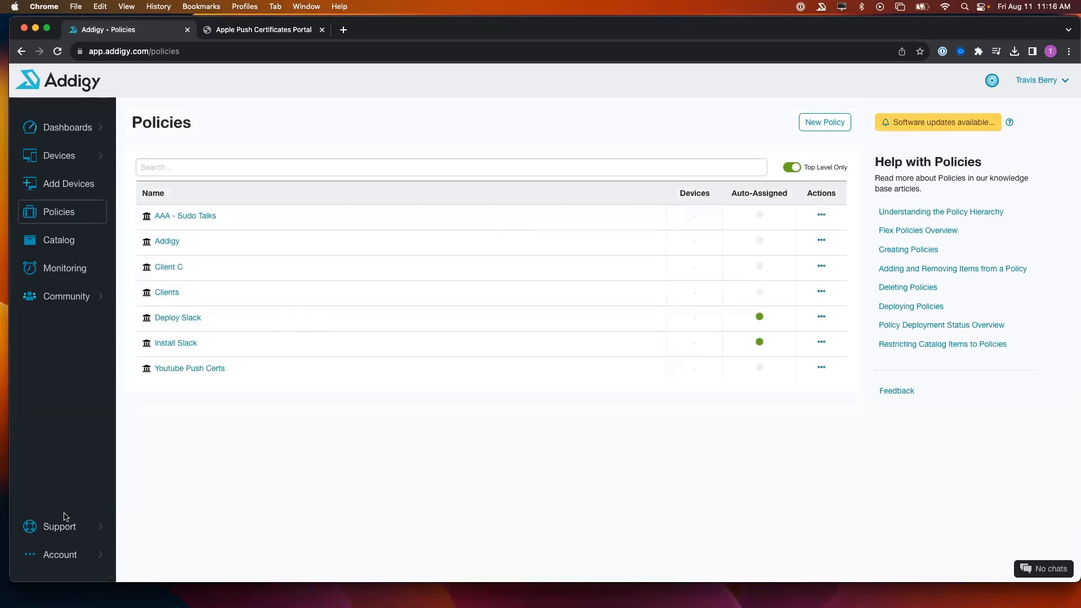
pyautogui.moveTo(86, 554)
pyautogui.click(146, 508)
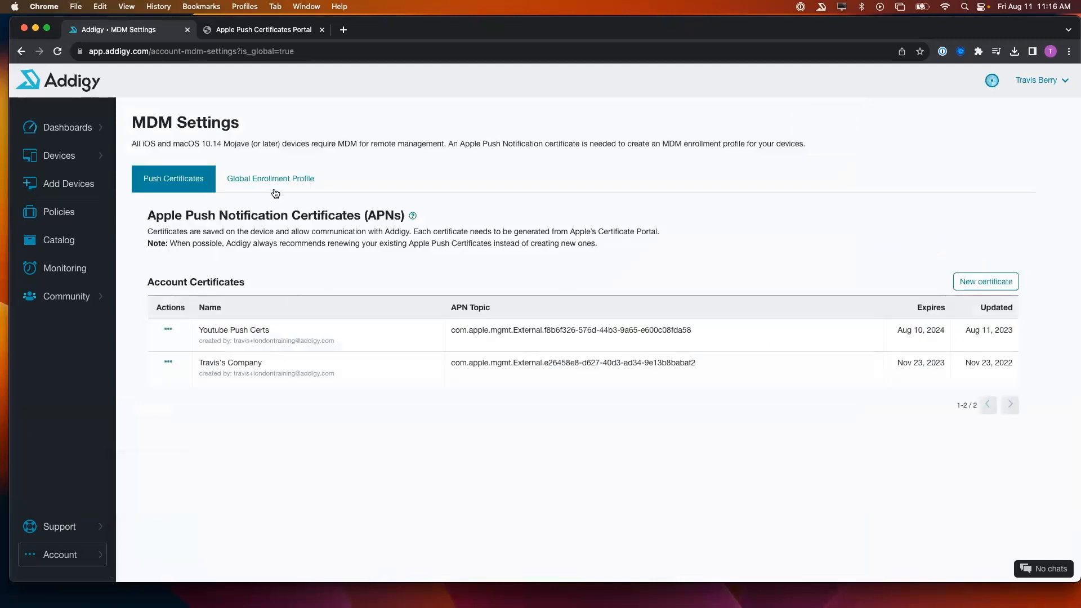
pyautogui.click(273, 184)
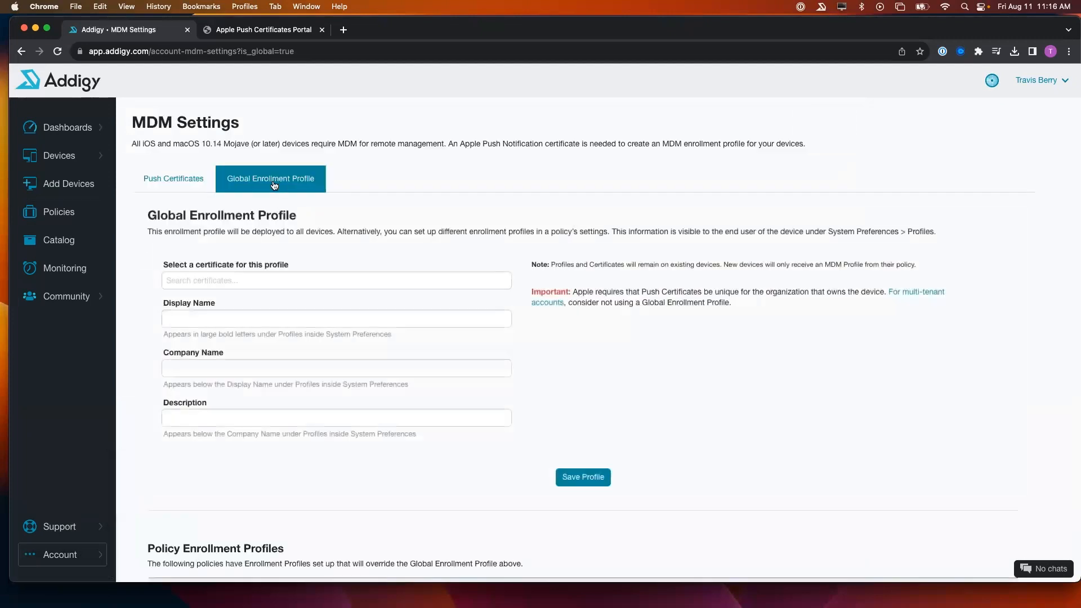
pyautogui.click(318, 282)
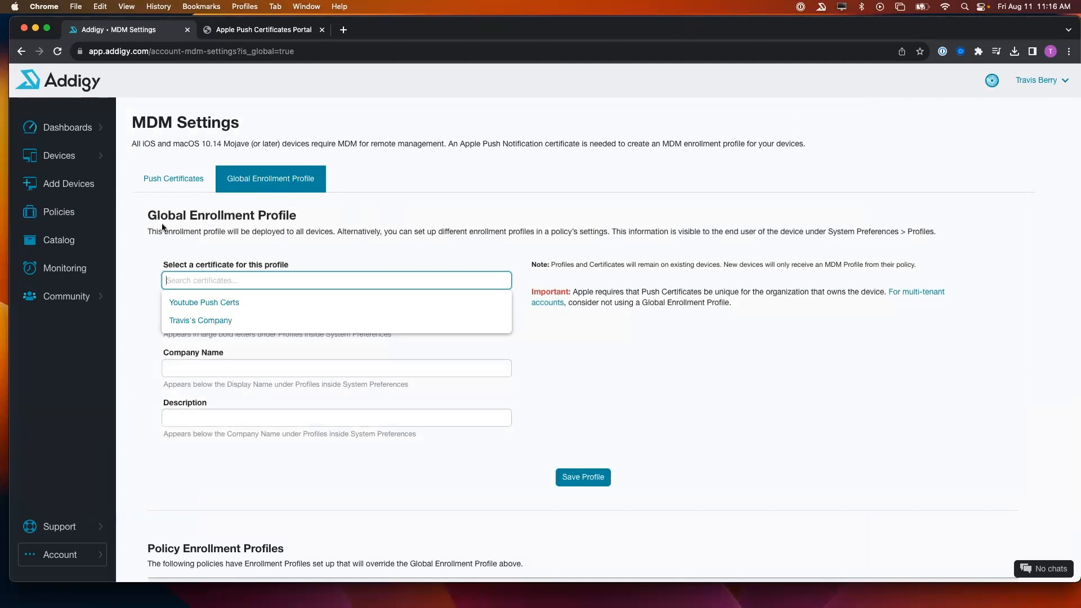
pyautogui.click(81, 216)
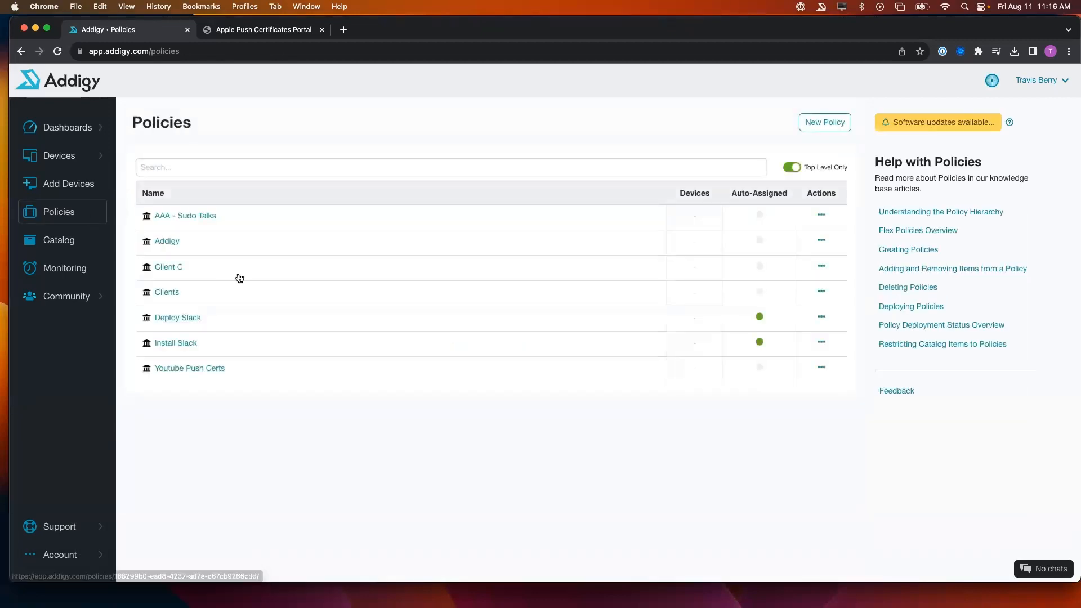